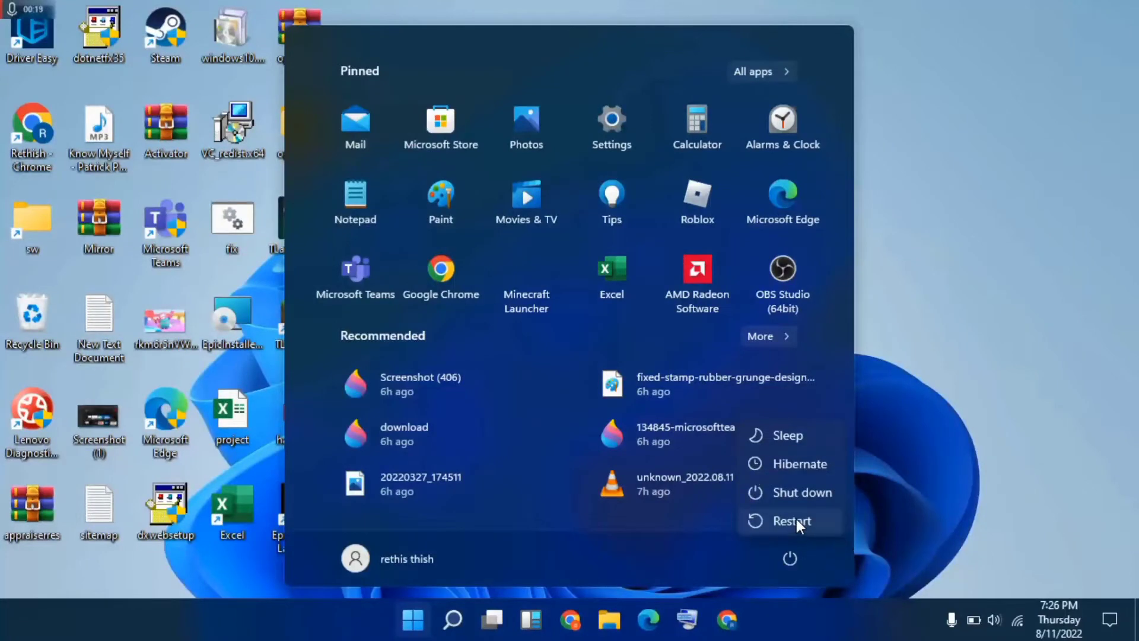
Step: Close the Start menu and open the Windows Security page under Update & Security in Windows Settings
{"action": "left_click", "coordinate": [916, 329]}
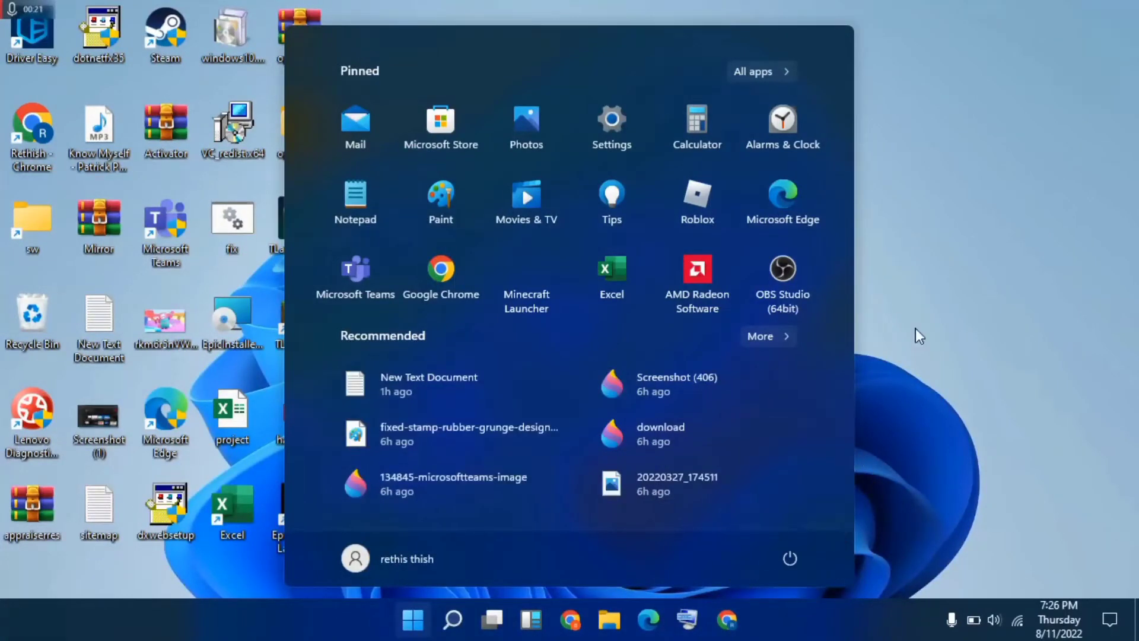
{"action": "left_click", "coordinate": [916, 326]}
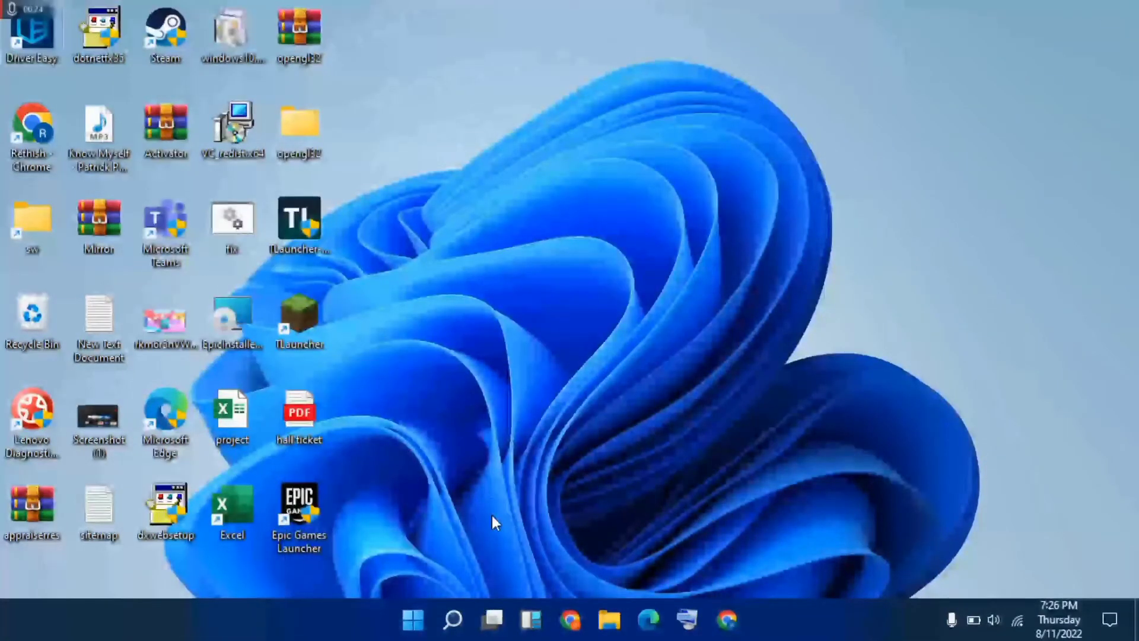
{"action": "left_click", "coordinate": [451, 619]}
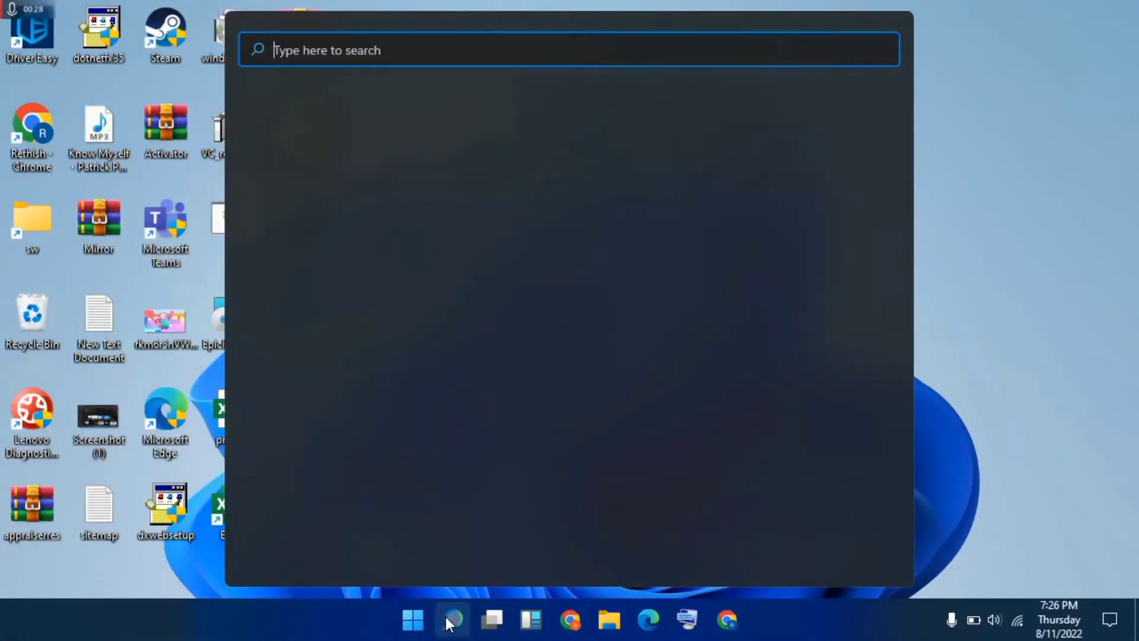
{"action": "type", "text": "settings"}
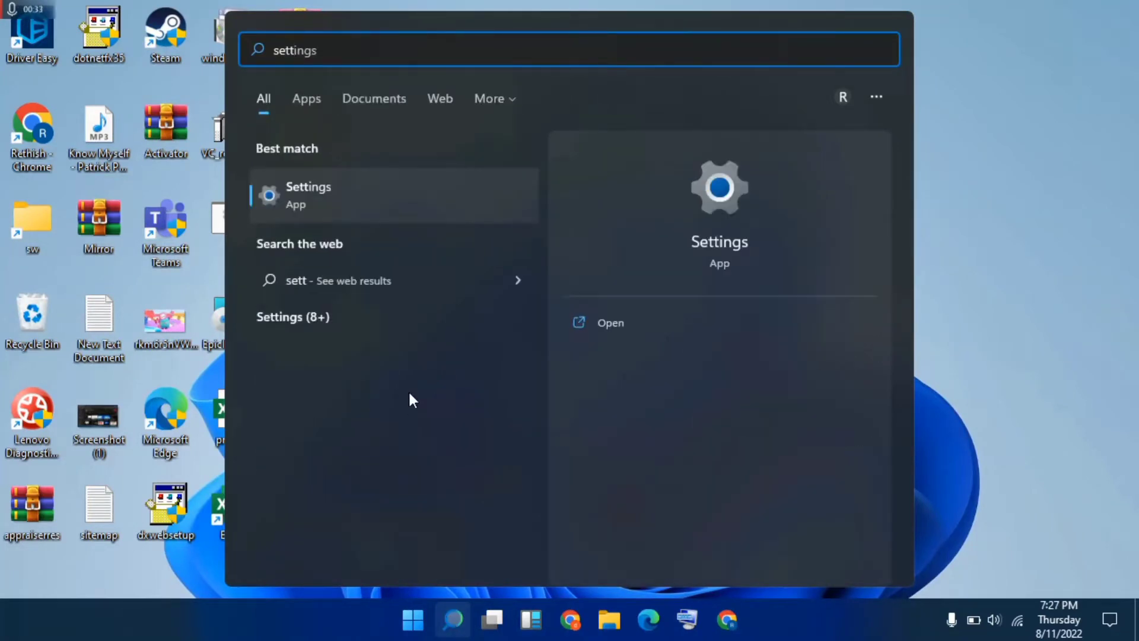
{"action": "left_click", "coordinate": [423, 200]}
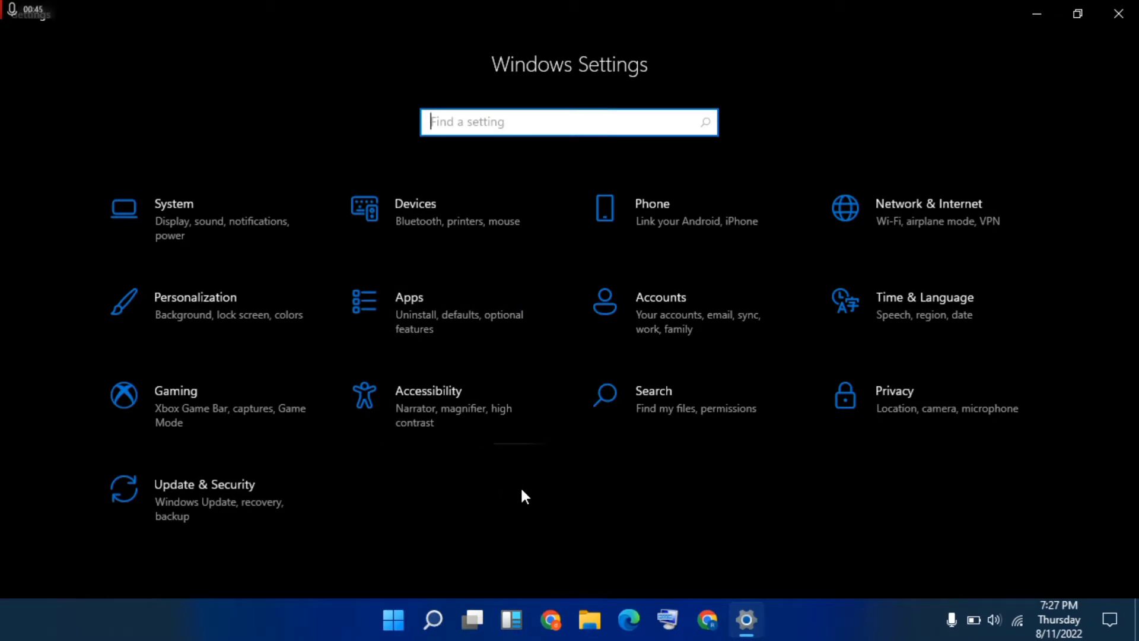
{"action": "left_click", "coordinate": [233, 506]}
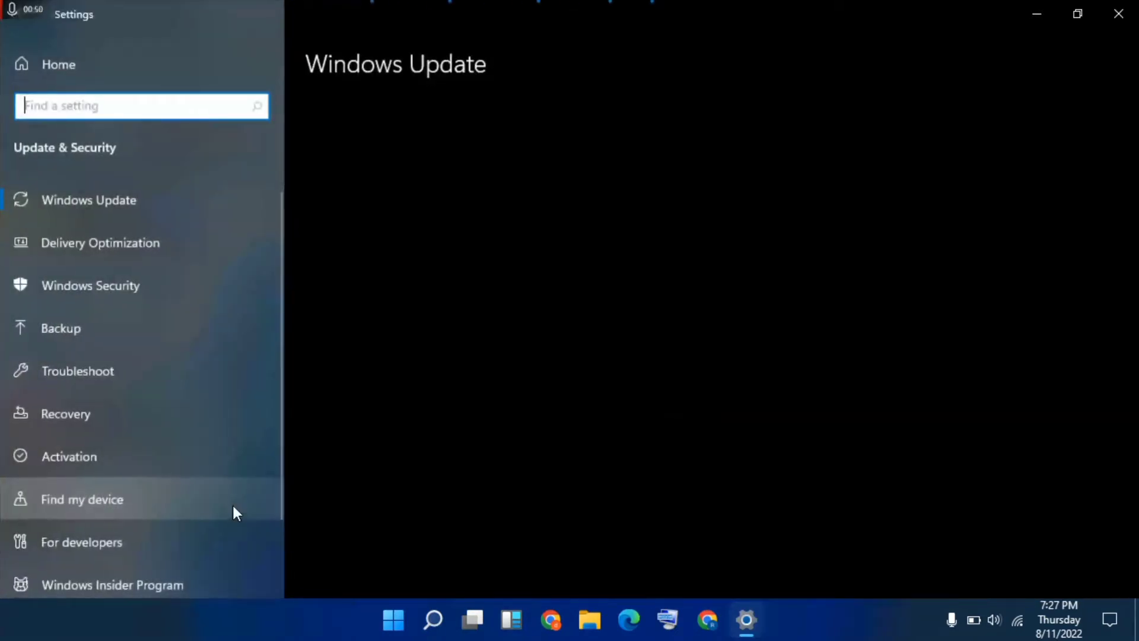
{"action": "left_click", "coordinate": [120, 290]}
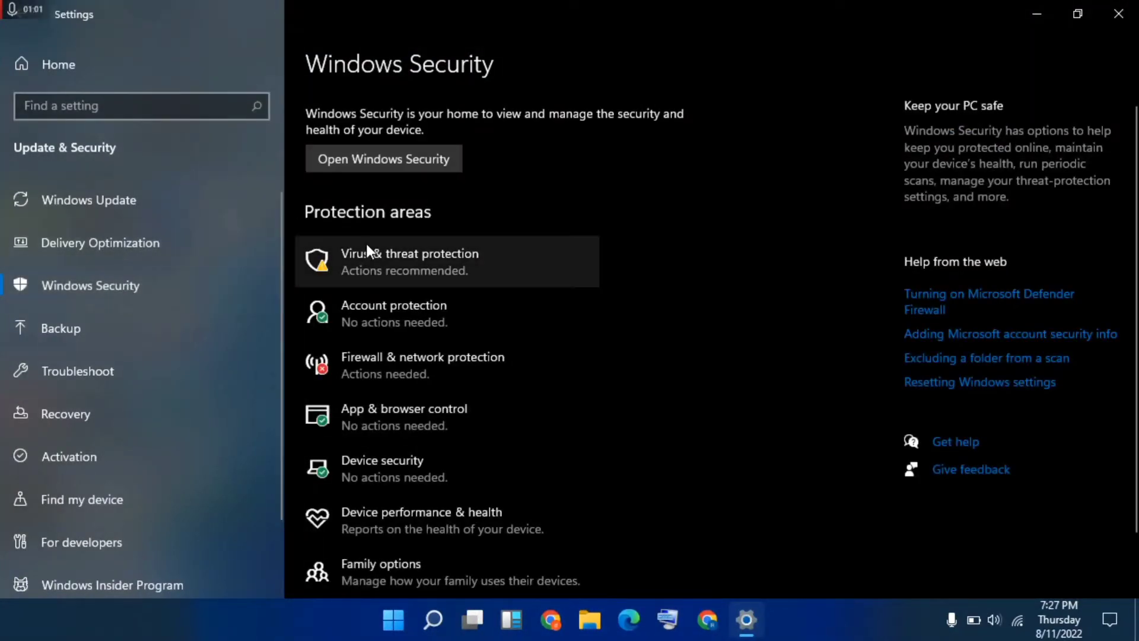
Step: Review the Virus & threat protection settings, from real-time protection to controlled folder access, and close Windows Security and Settings
{"action": "left_click", "coordinate": [417, 270]}
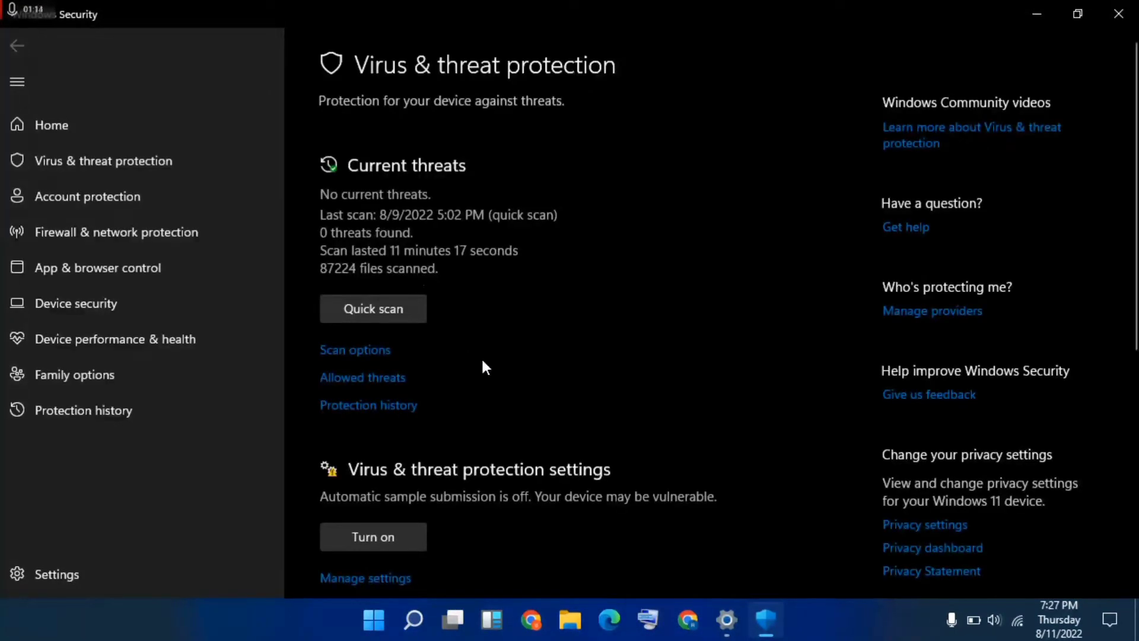
{"action": "scroll", "coordinate": [482, 362], "scroll_direction": "down", "scroll_amount": 2}
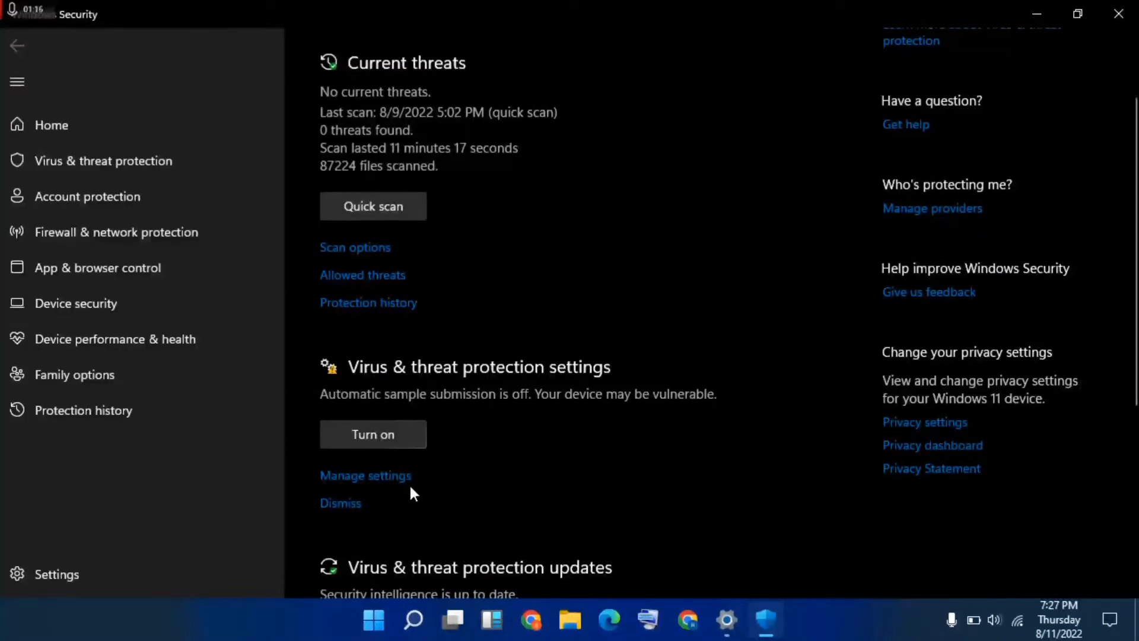
{"action": "left_click", "coordinate": [391, 478]}
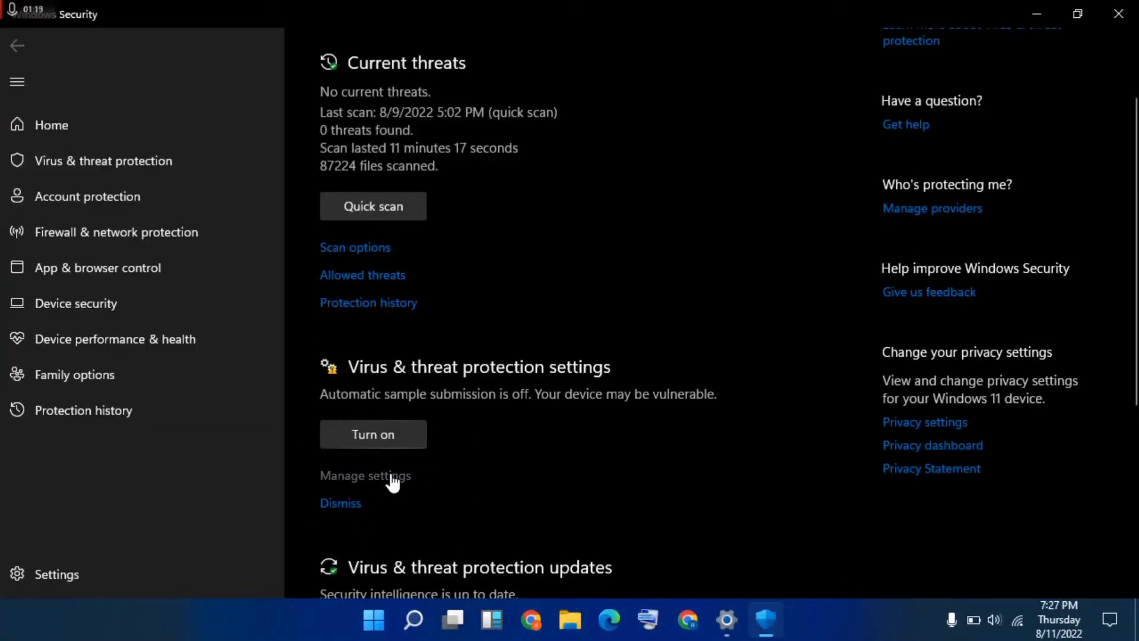
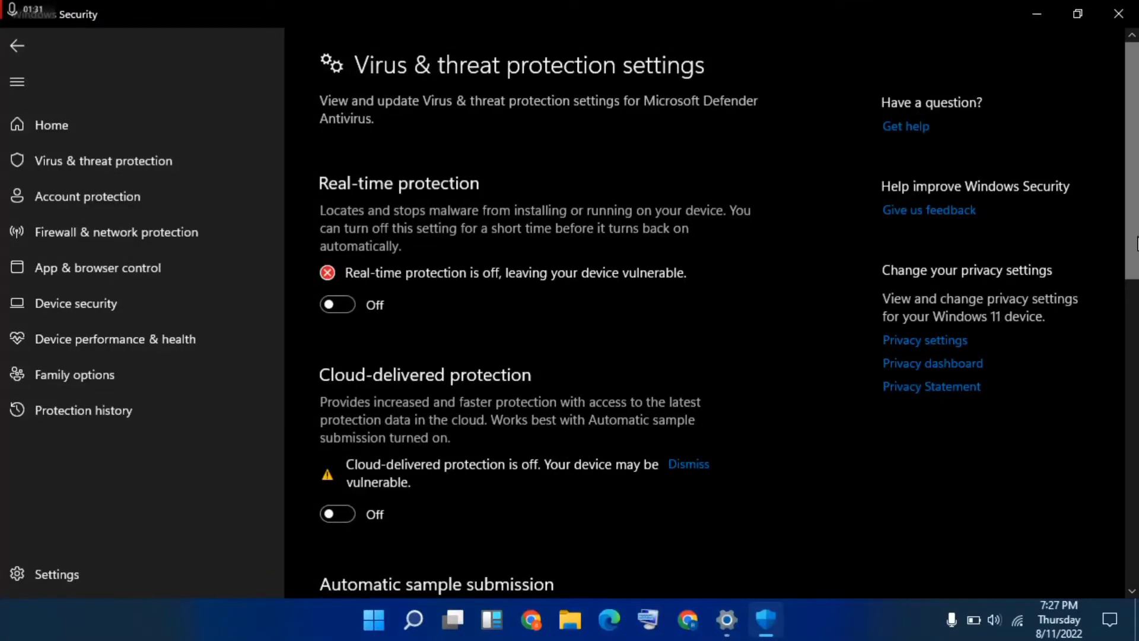
{"action": "left_click_drag", "start_coordinate": [1134, 243], "coordinate": [1136, 476]}
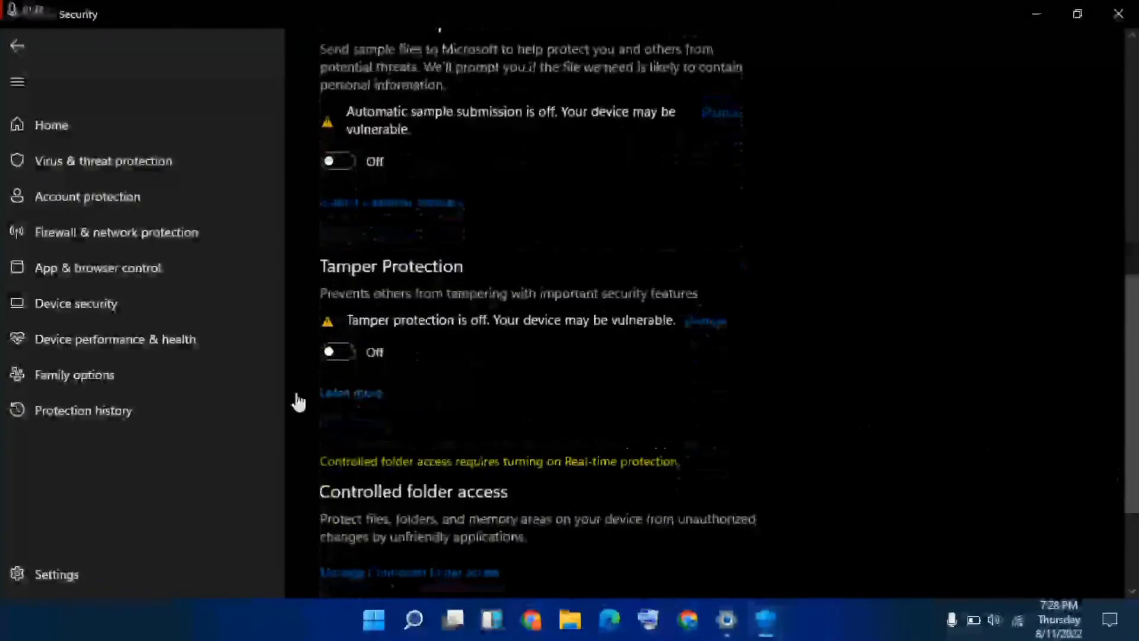
{"action": "left_click", "coordinate": [352, 162]}
{"action": "scroll", "coordinate": [934, 217], "scroll_direction": "up", "scroll_amount": 10}
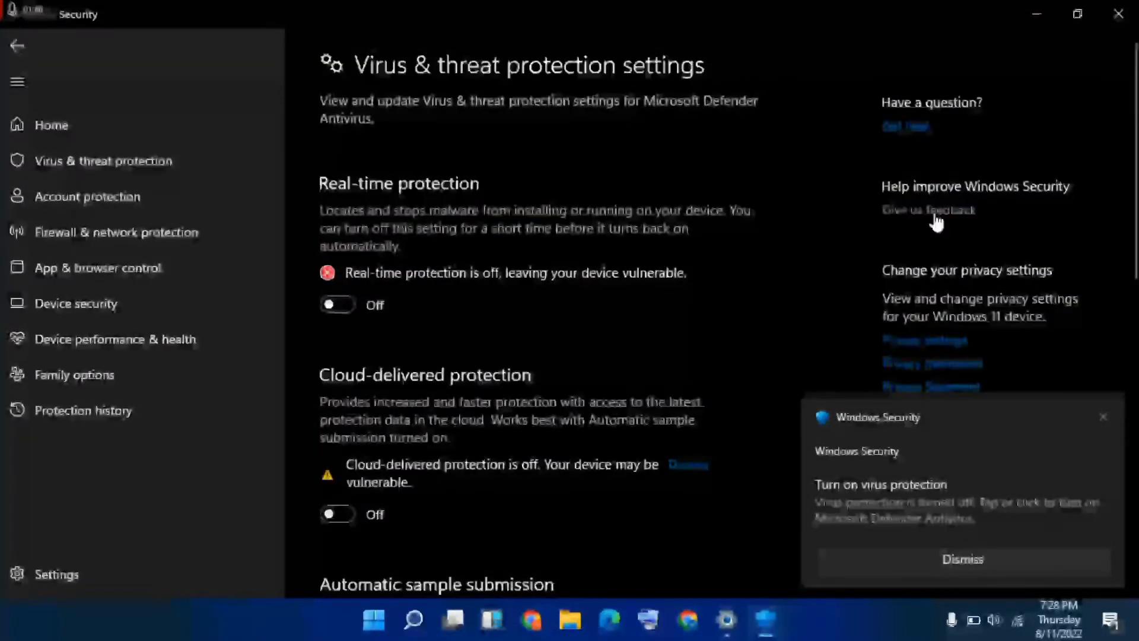
{"action": "left_click", "coordinate": [1125, 10]}
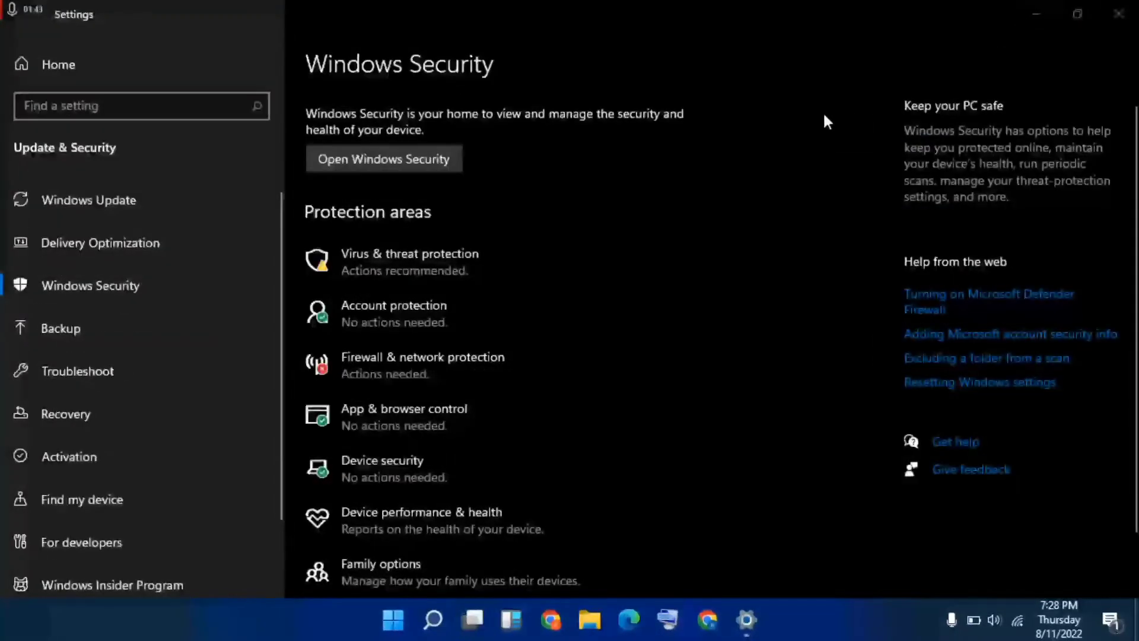
{"action": "left_click", "coordinate": [1124, 9]}
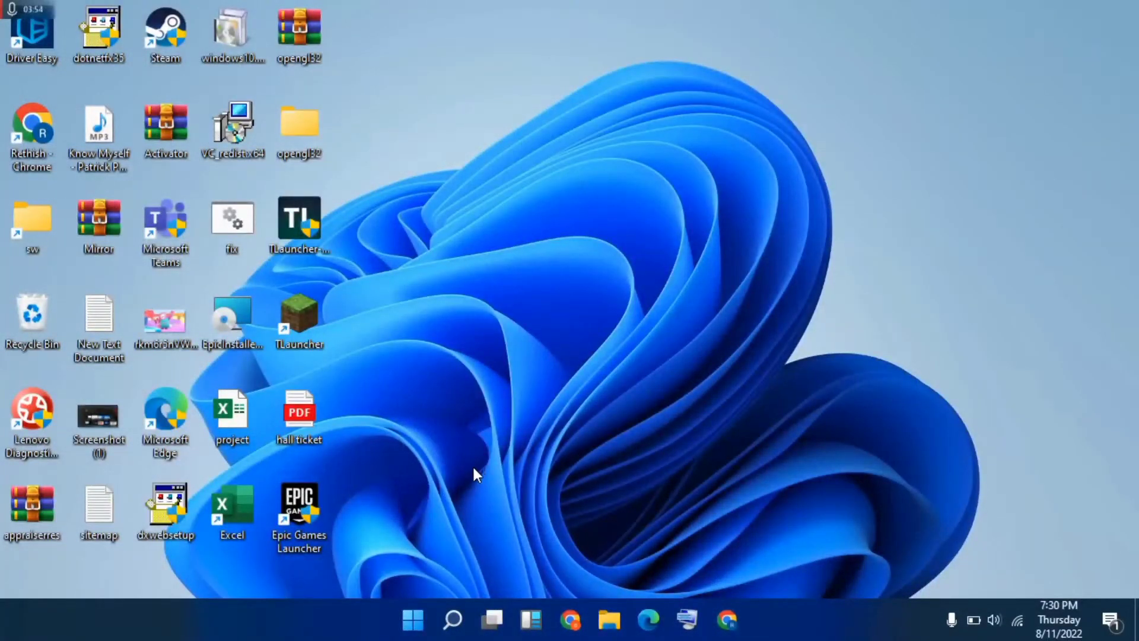
Step: Open Control Panel in a maximized window and go to the Network and Sharing Center
{"action": "left_click", "coordinate": [451, 612]}
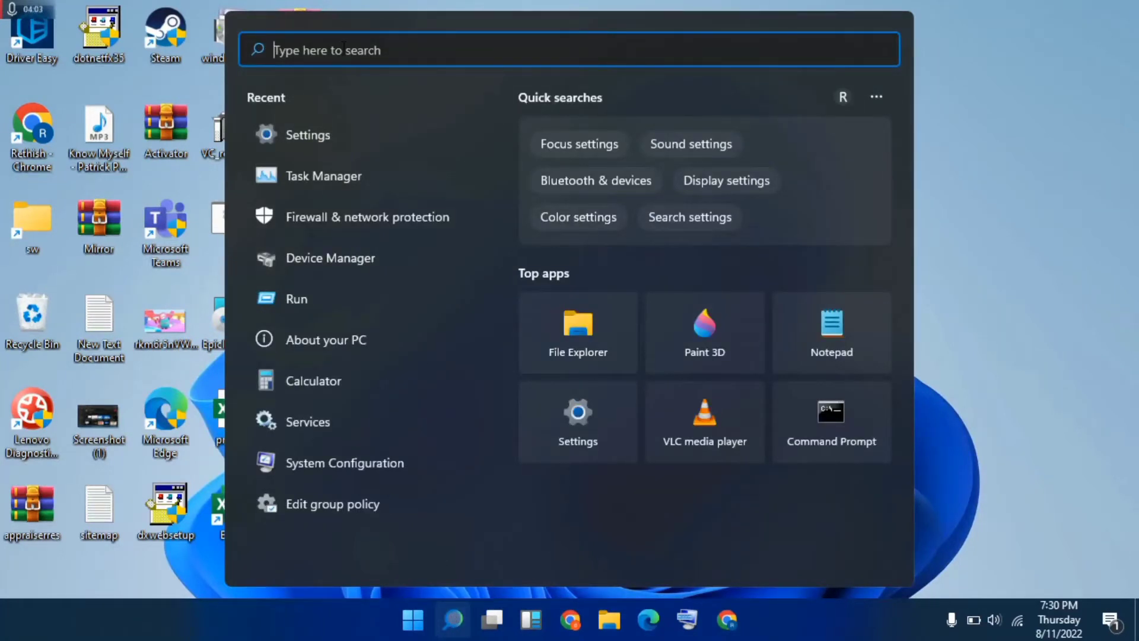
{"action": "type", "text": "control Panel"}
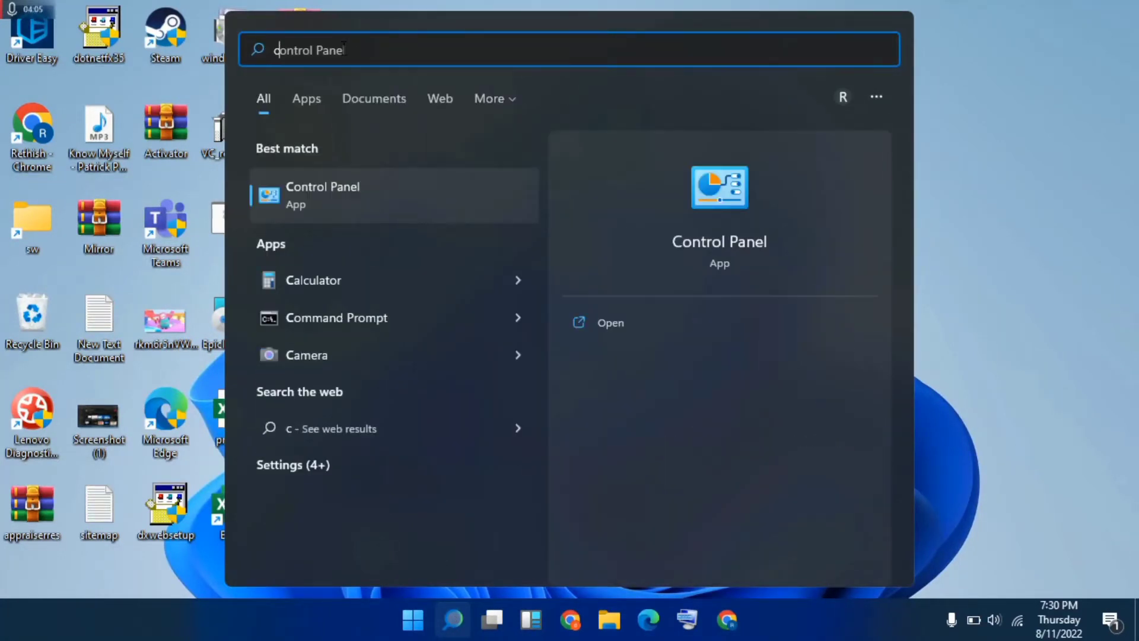
{"action": "left_click", "coordinate": [365, 191]}
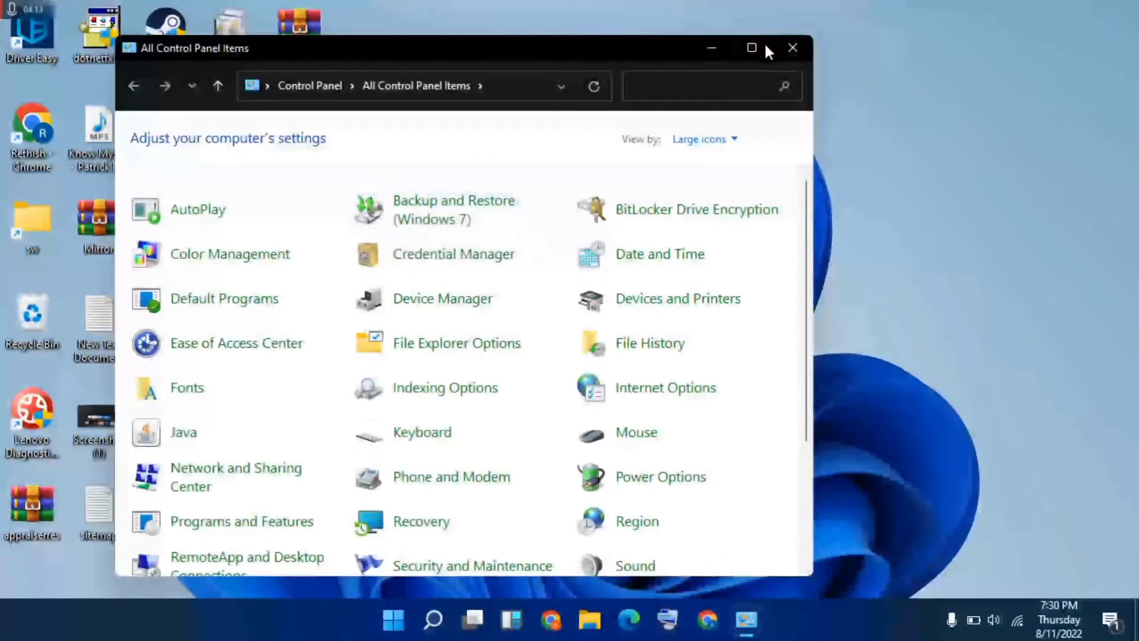
{"action": "left_click", "coordinate": [752, 48]}
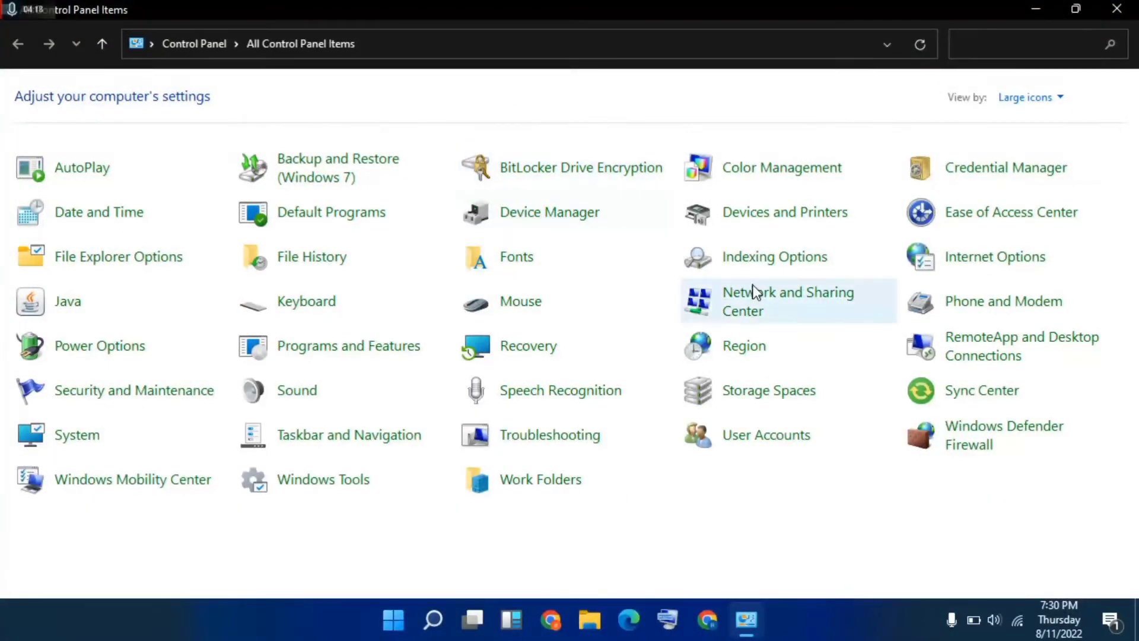
{"action": "left_click", "coordinate": [756, 302]}
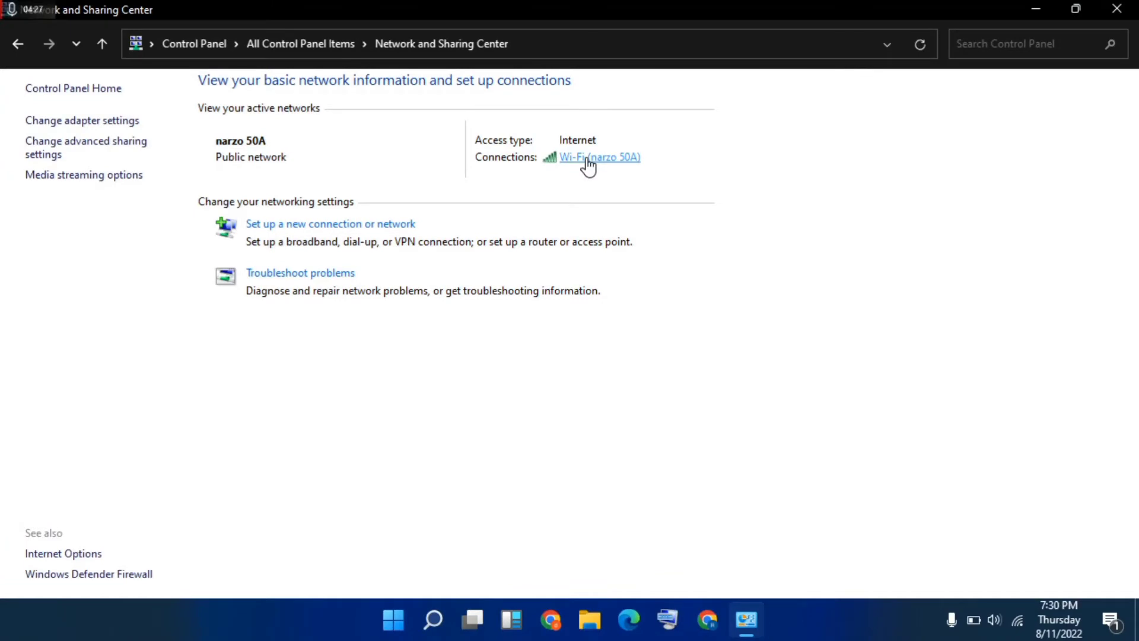
Step: Confirm the Wi-Fi connection's Internet Protocol Version 4 properties with preferred DNS server 8.8.8.8 and alternate 8.8.4.4, and close its dialogs
{"action": "left_click", "coordinate": [588, 159]}
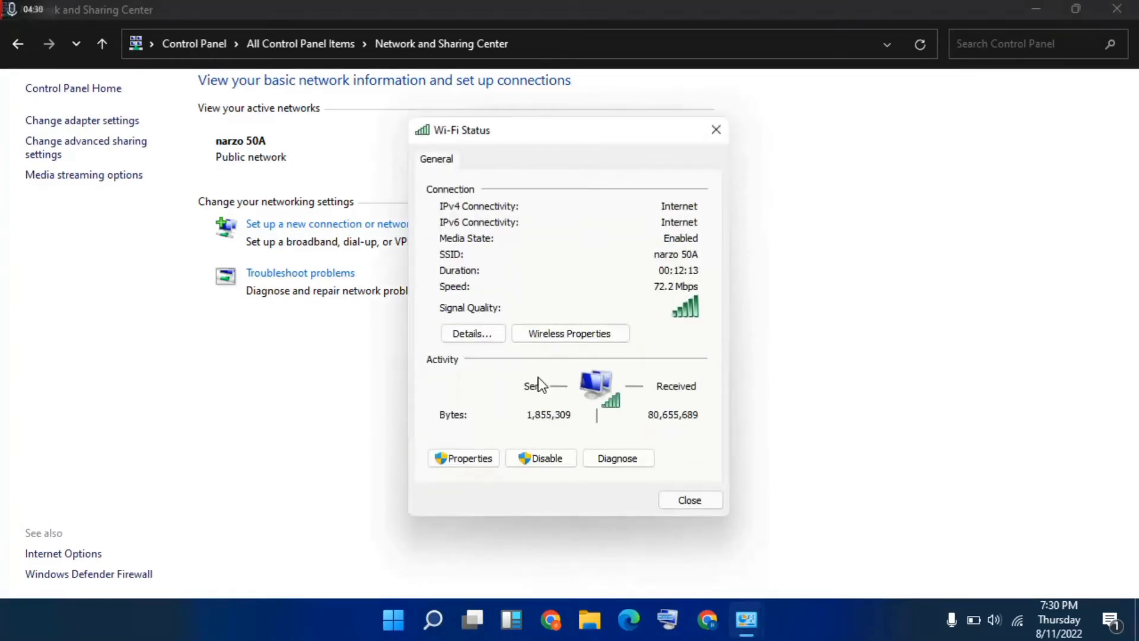
{"action": "left_click", "coordinate": [467, 458]}
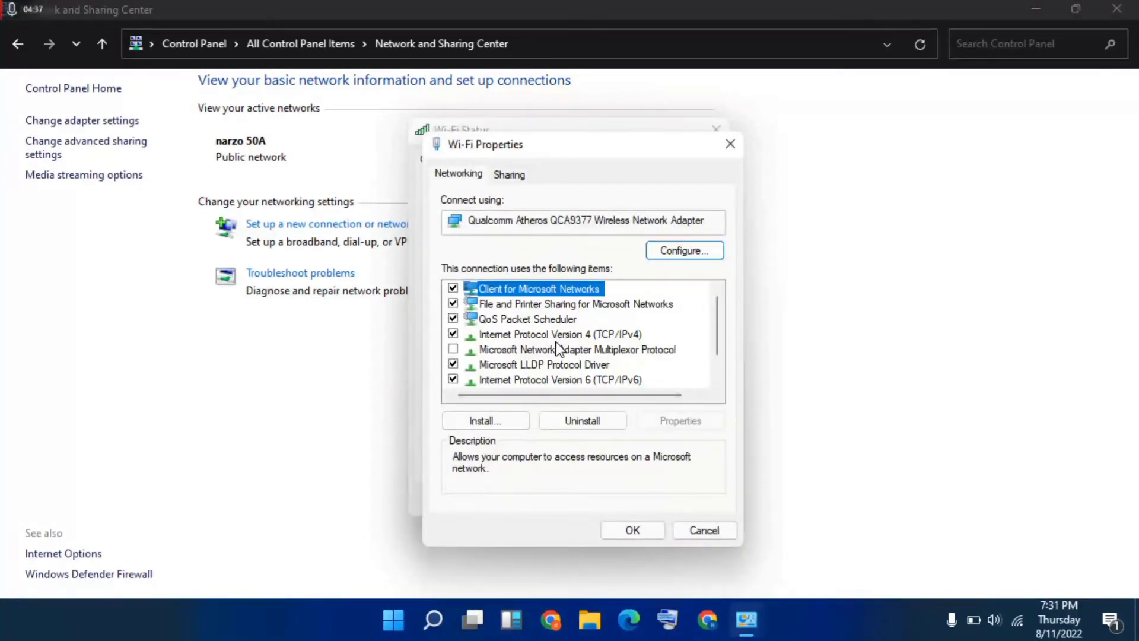
{"action": "left_click", "coordinate": [557, 339]}
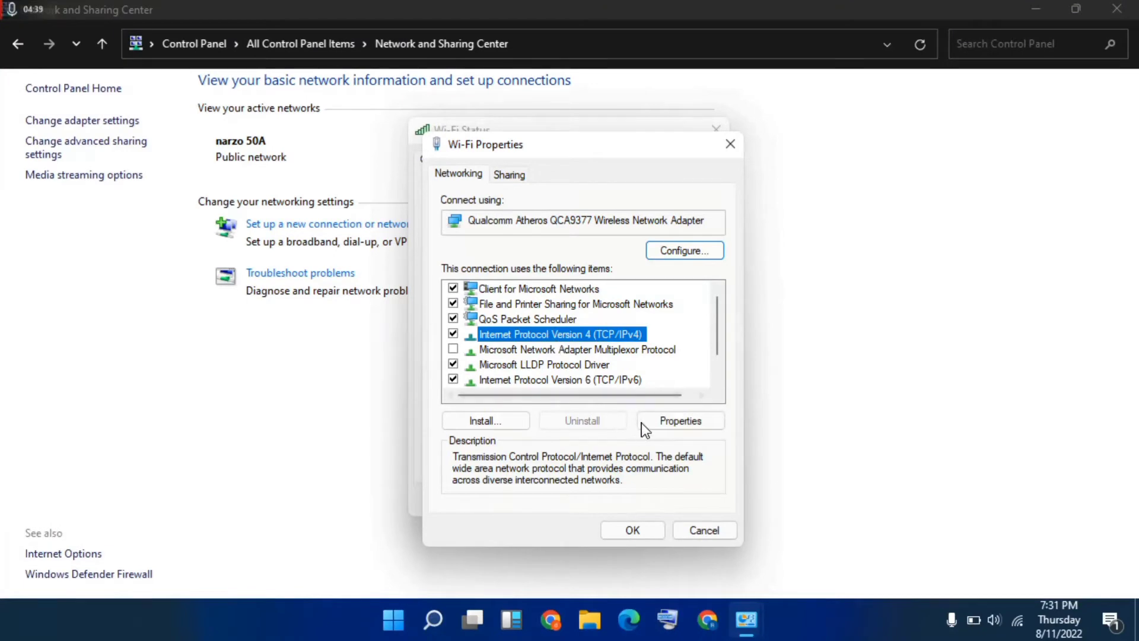
{"action": "left_click", "coordinate": [661, 418]}
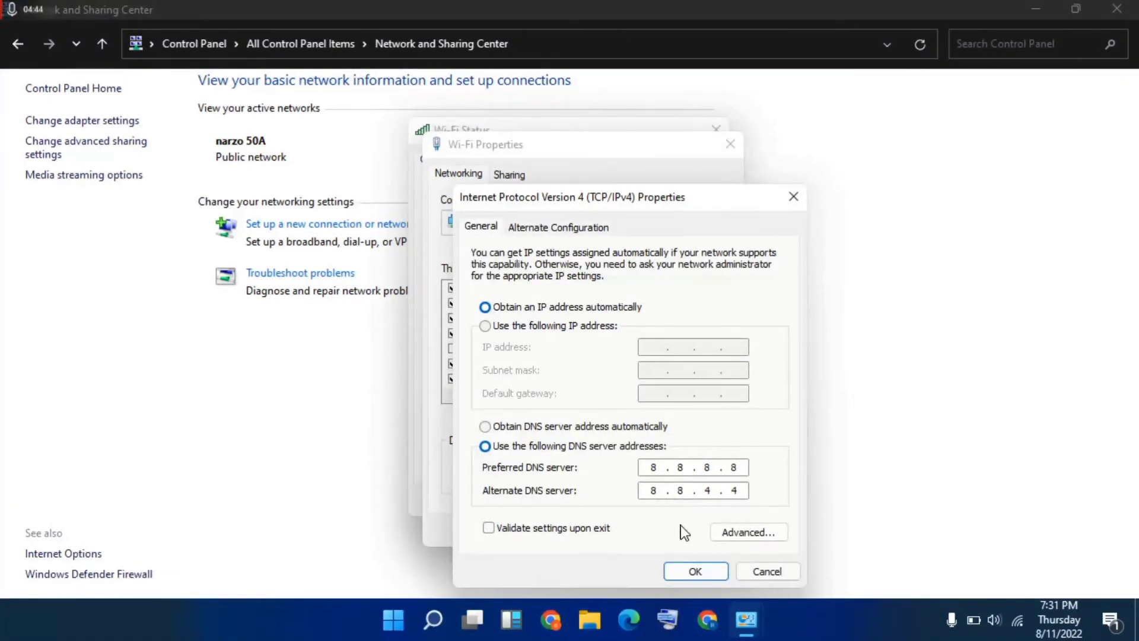
{"action": "left_click", "coordinate": [694, 570]}
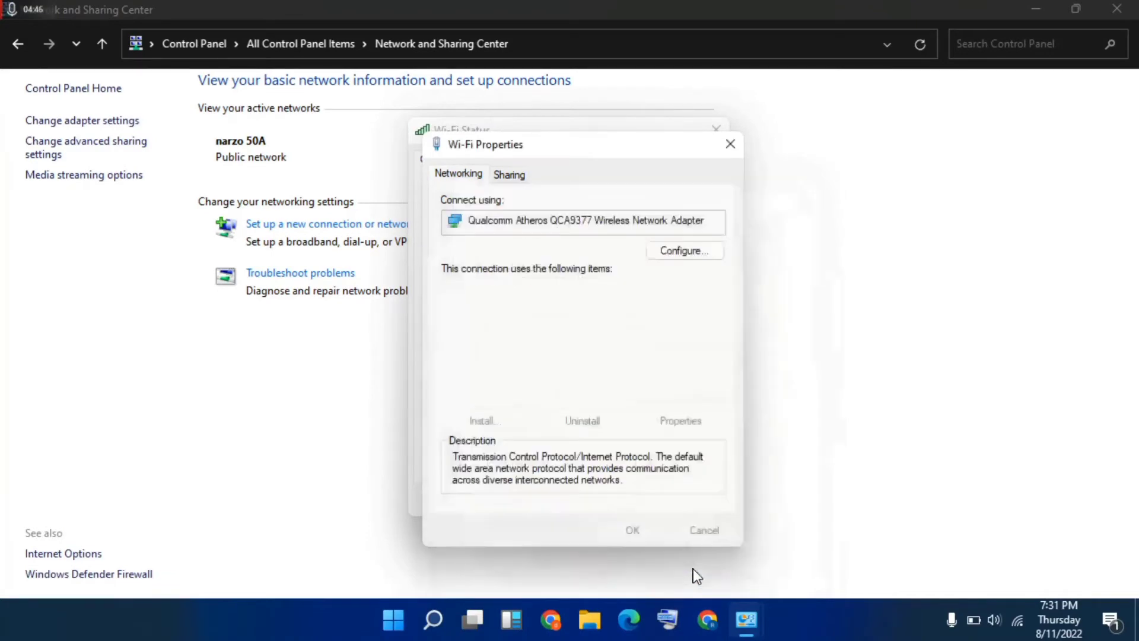
{"action": "left_click", "coordinate": [643, 529]}
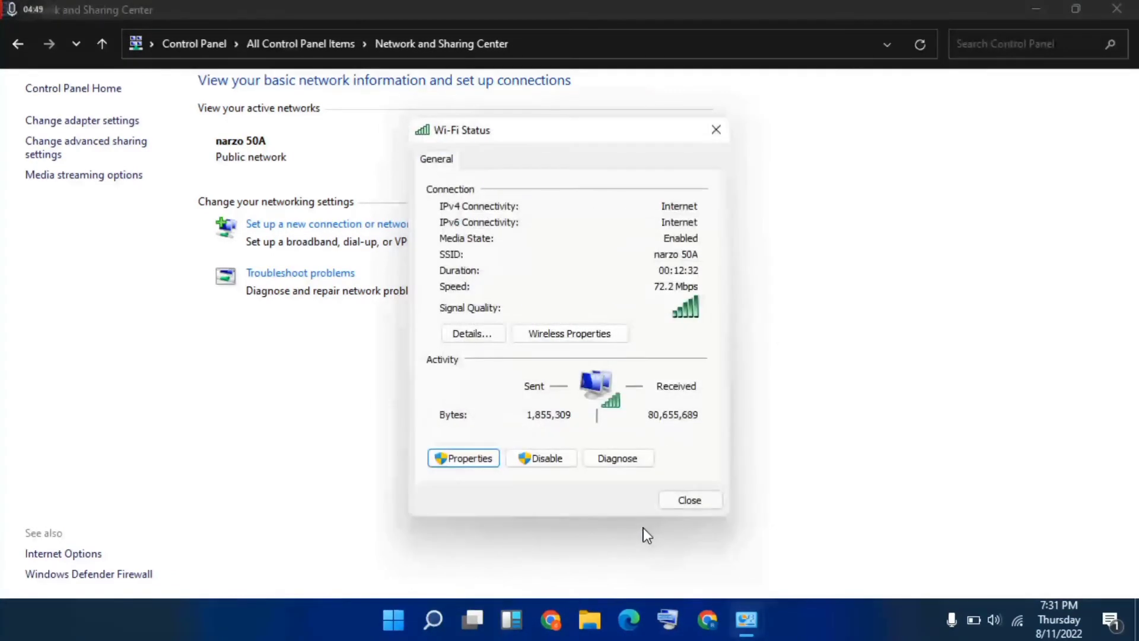
{"action": "left_click", "coordinate": [681, 500]}
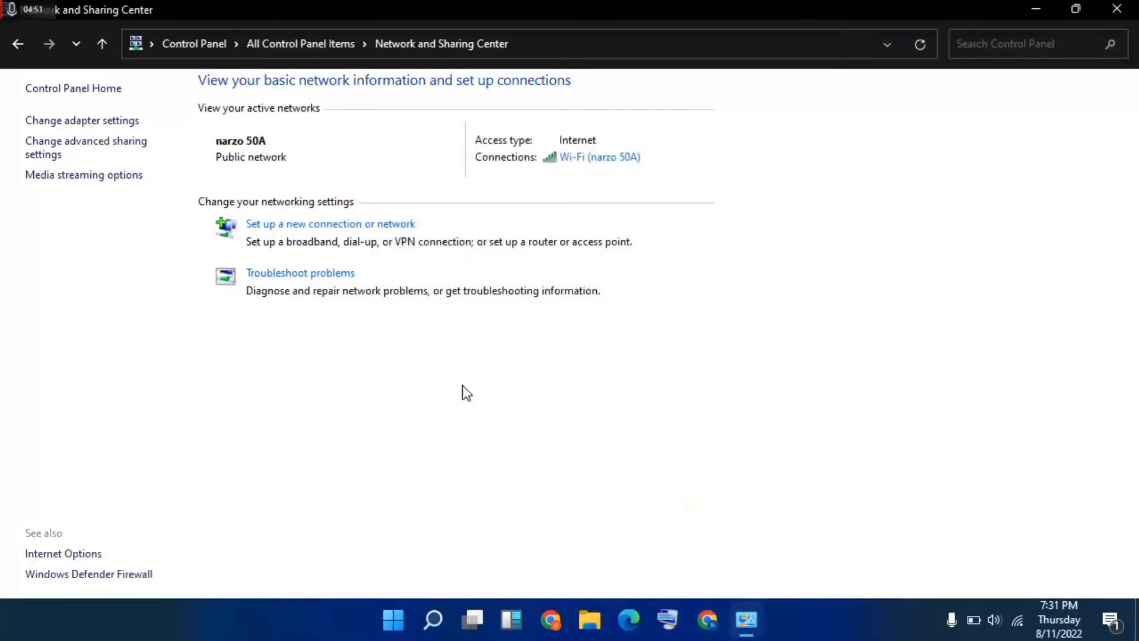
Step: Start the Network Adapter troubleshooter from the additional troubleshooters, reached through the Network and Sharing Center's problem troubleshooting
{"action": "left_click", "coordinate": [328, 277]}
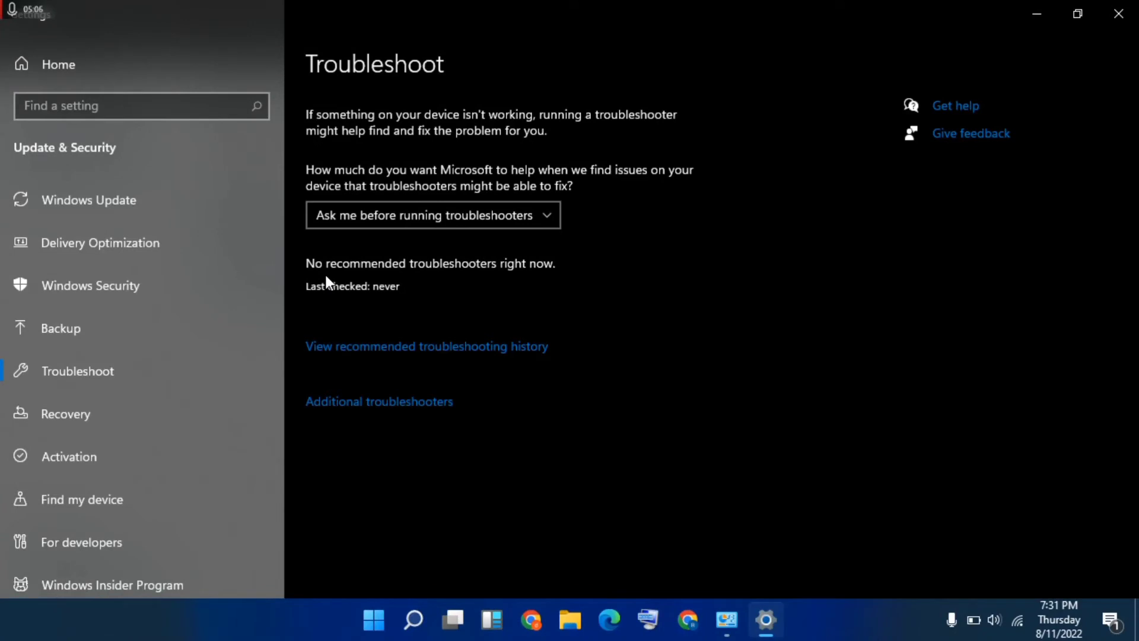
{"action": "left_click", "coordinate": [364, 401]}
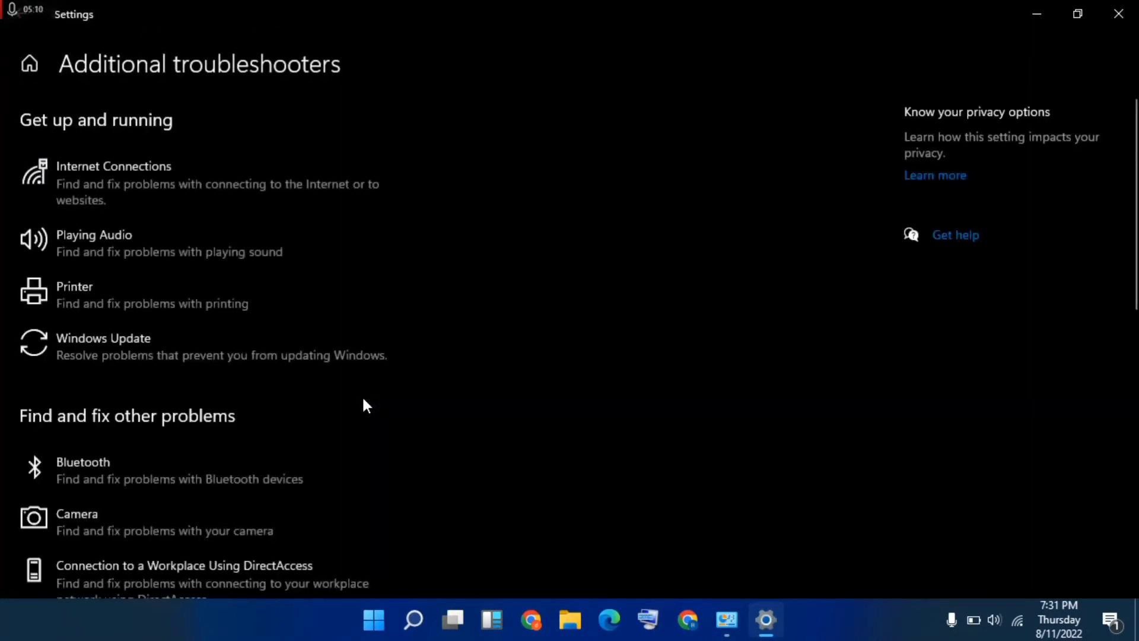
{"action": "scroll", "coordinate": [525, 419], "scroll_direction": "down", "scroll_amount": 10}
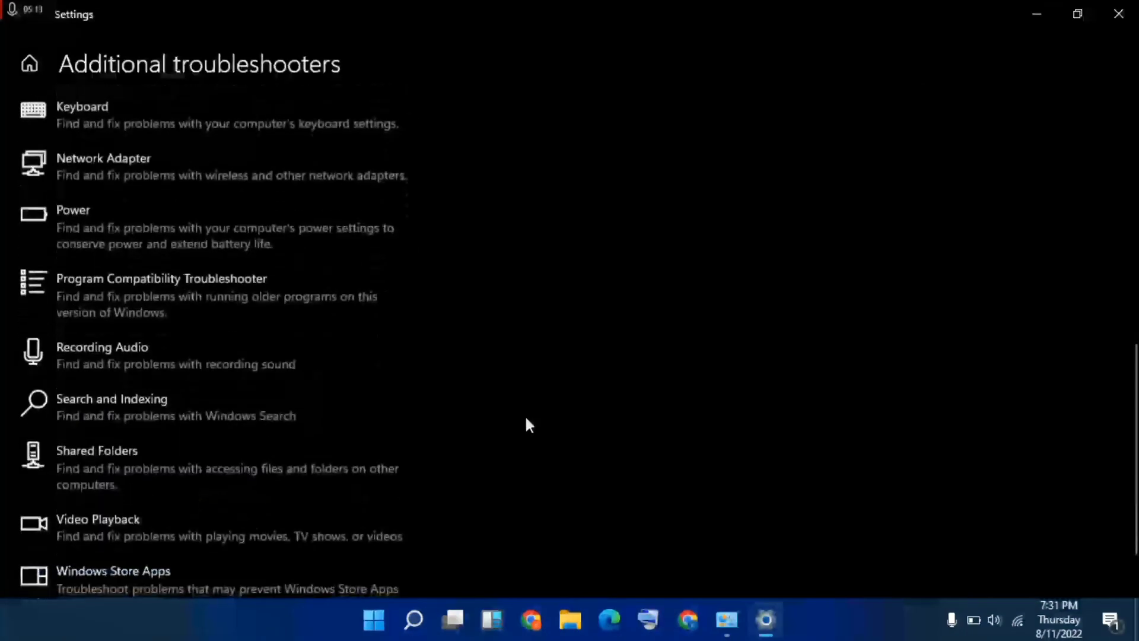
{"action": "left_click", "coordinate": [334, 178]}
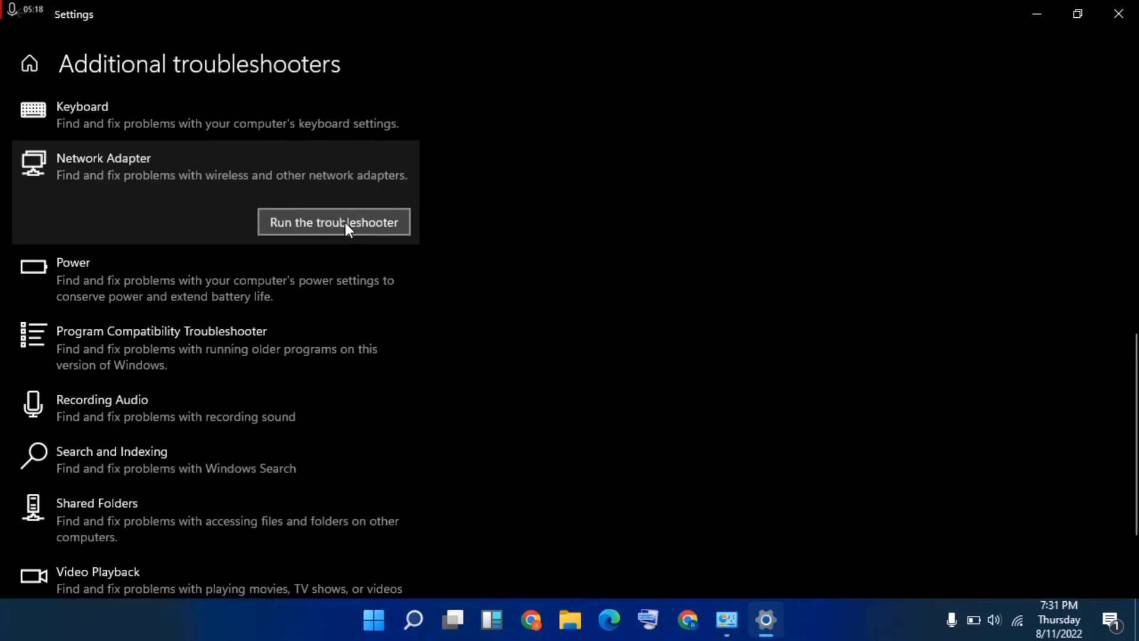
{"action": "left_click", "coordinate": [345, 223]}
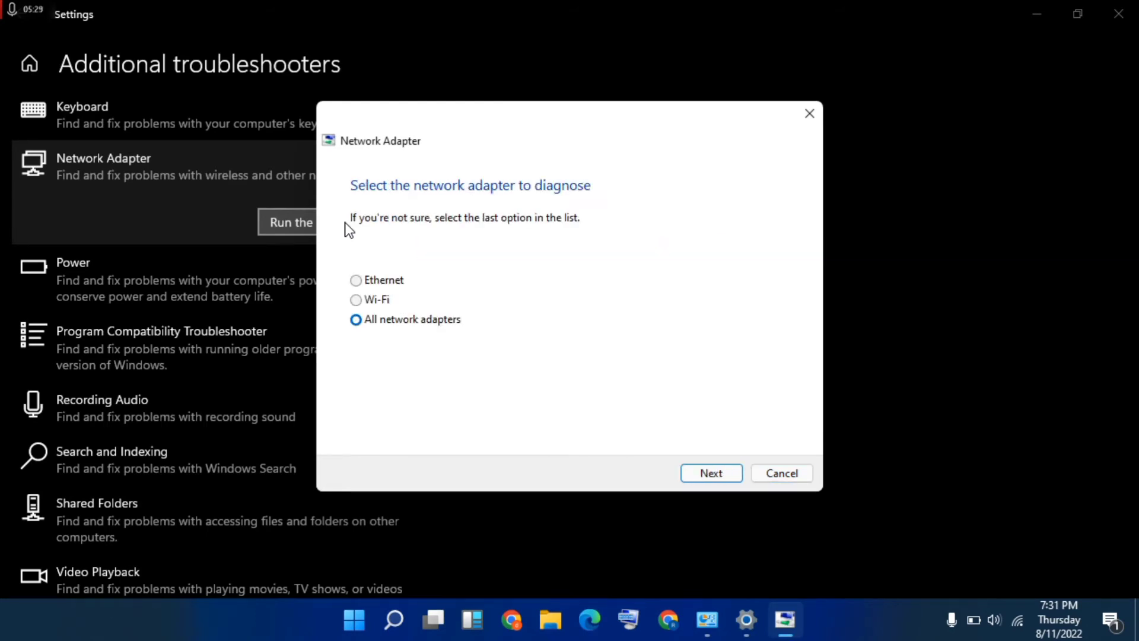
Step: Diagnose the Wi-Fi adapter with the troubleshooter and close it when the diagnosis finishes
{"action": "left_click", "coordinate": [378, 300]}
{"action": "left_click", "coordinate": [371, 283]}
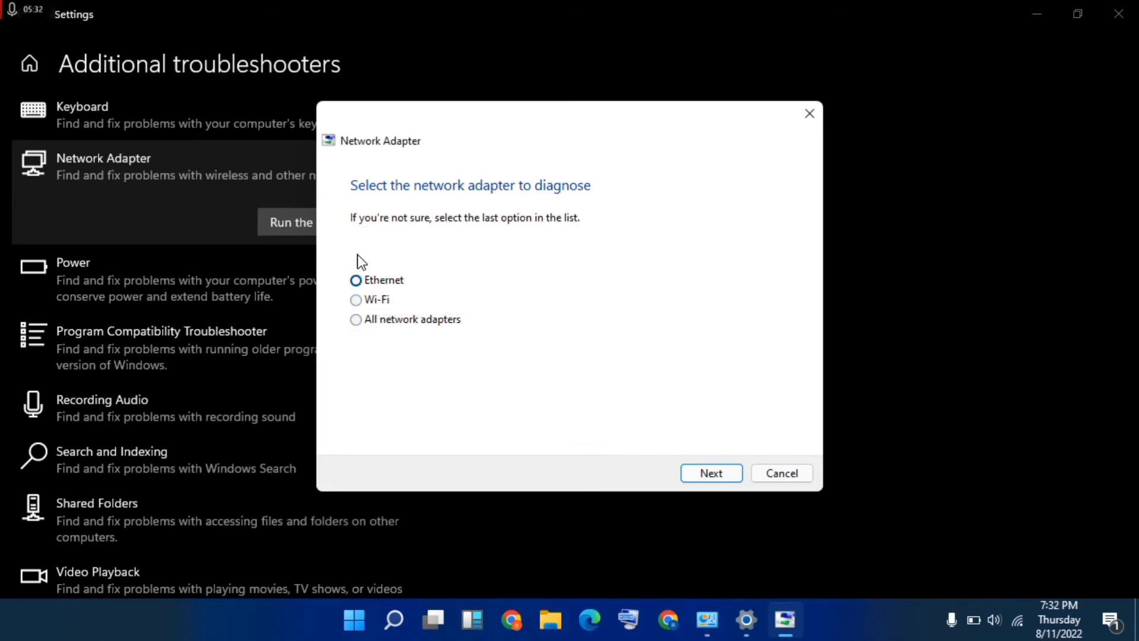
{"action": "left_click", "coordinate": [357, 300]}
{"action": "left_click", "coordinate": [702, 476]}
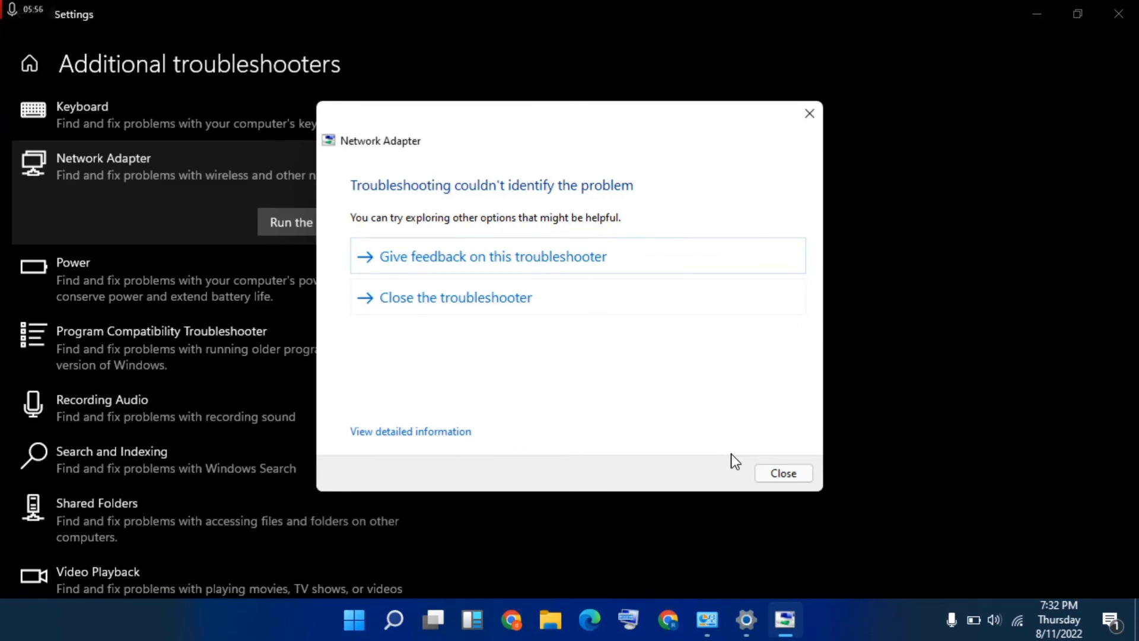
{"action": "left_click", "coordinate": [783, 475]}
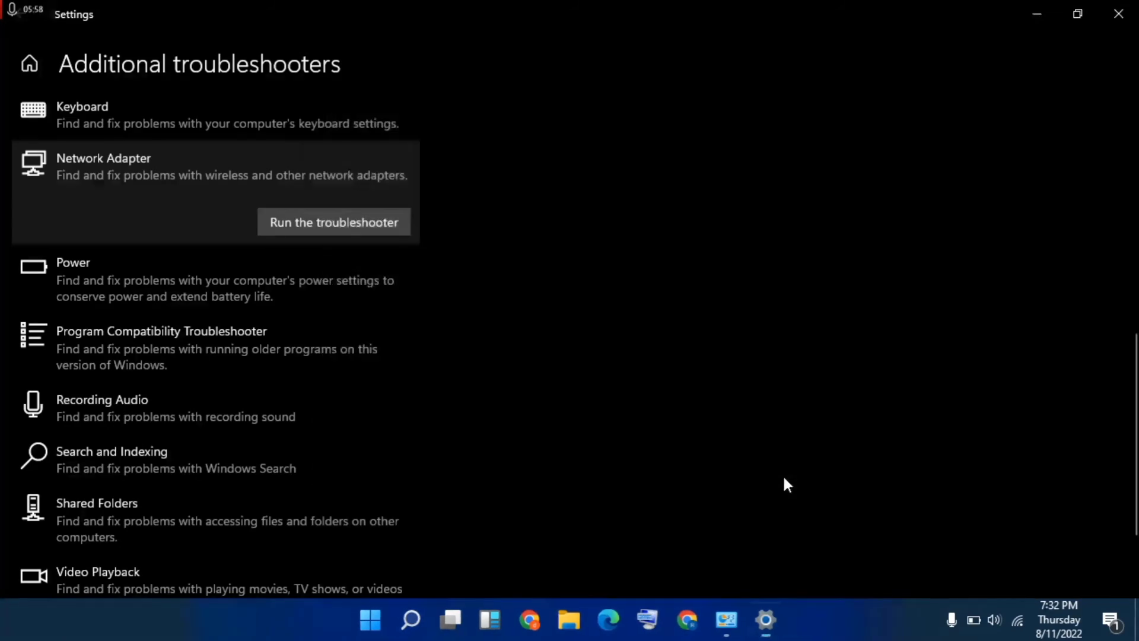
Step: Close the additional troubleshooters window in Settings and the Network and Sharing Center window
{"action": "left_click", "coordinate": [1118, 13]}
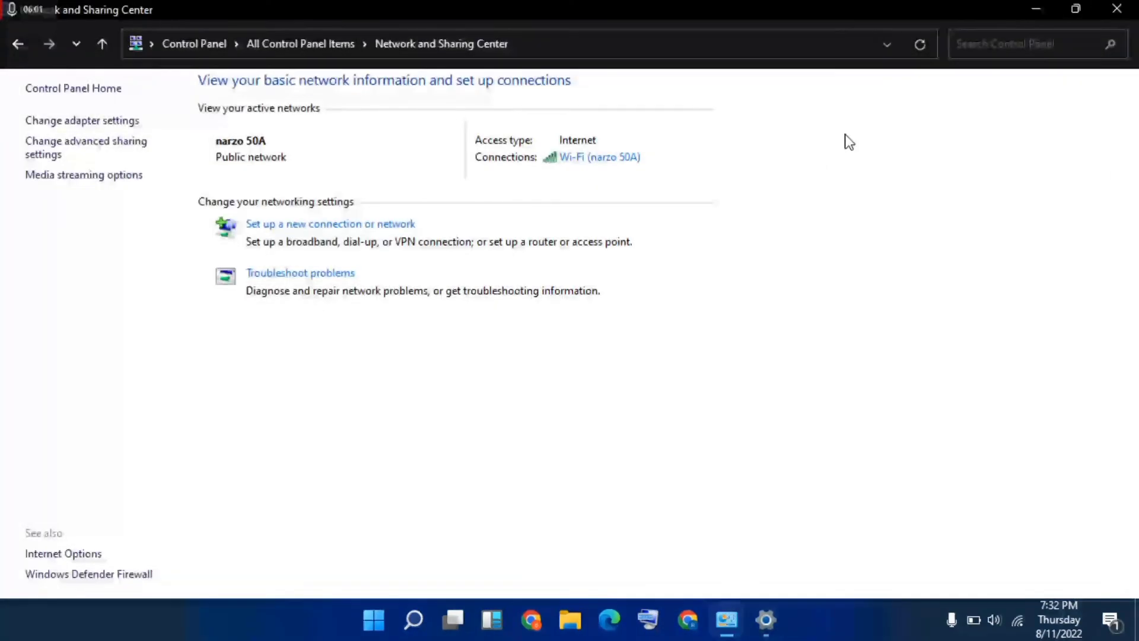
{"action": "left_click", "coordinate": [1126, 7]}
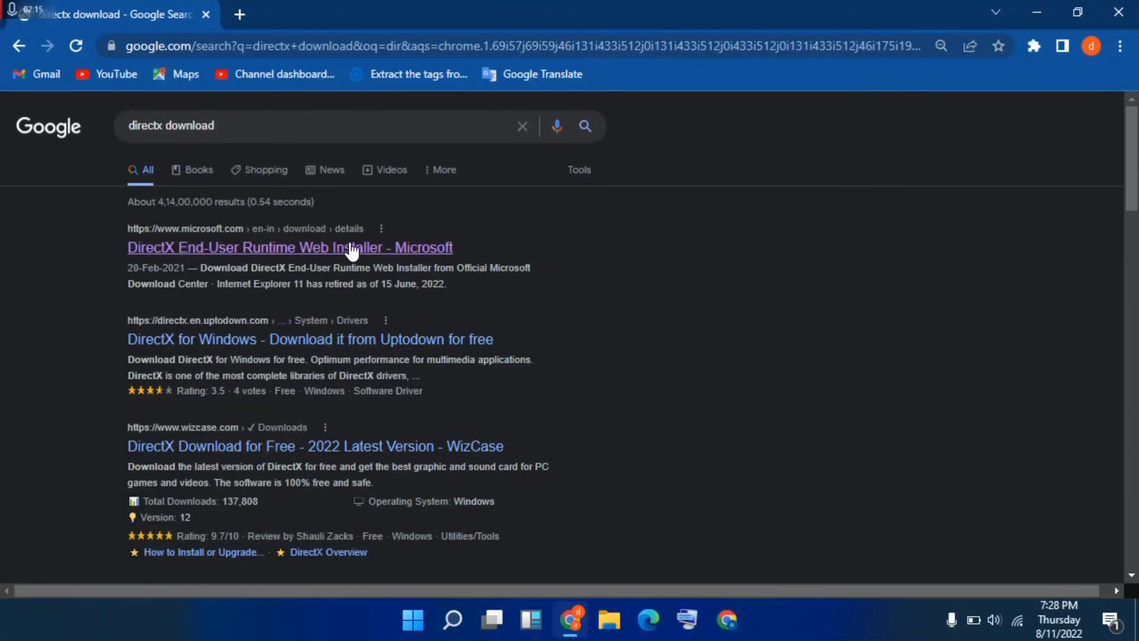
Step: Open Microsoft's DirectX End-User Runtime Web Installer page from the search results and download the installer with English as the language
{"action": "left_click", "coordinate": [351, 249]}
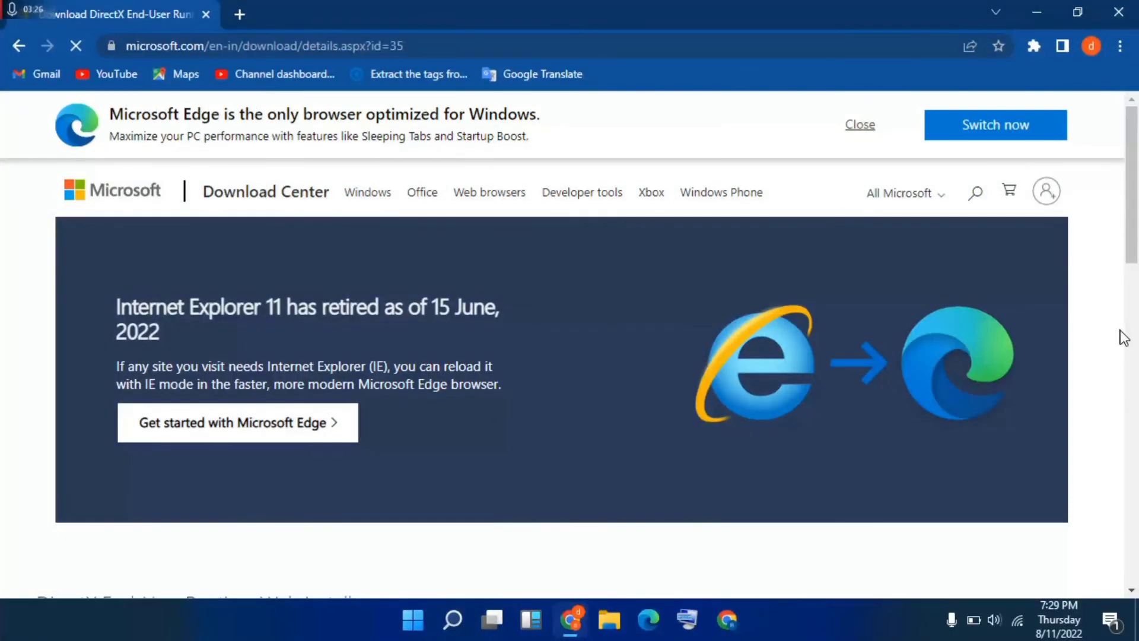
{"action": "left_click_drag", "start_coordinate": [1133, 241], "coordinate": [1135, 368]}
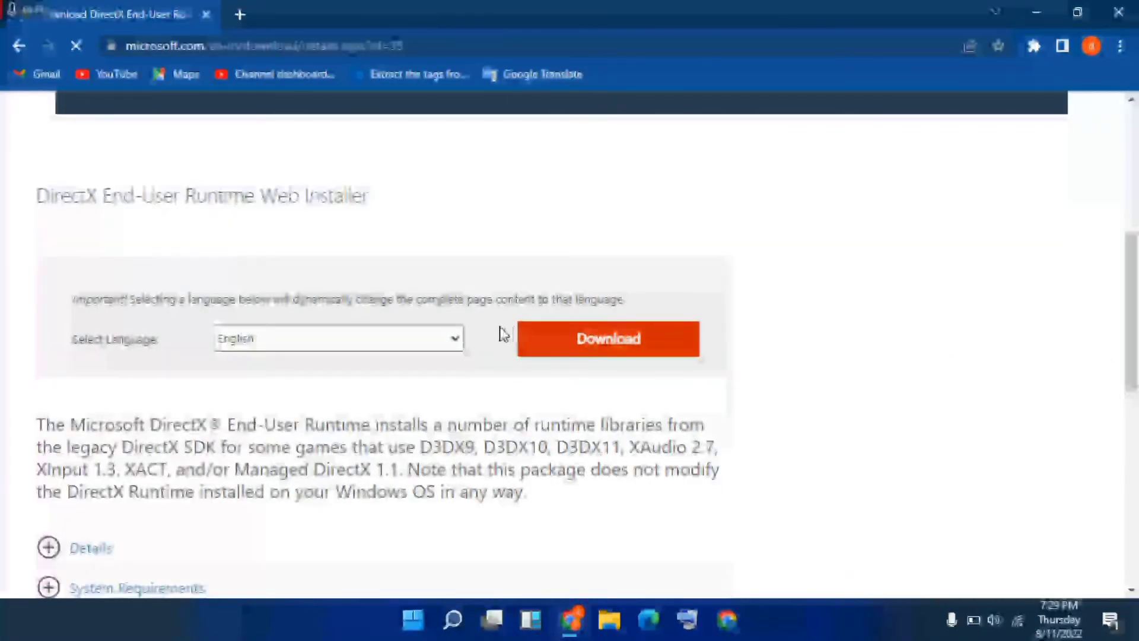
{"action": "left_click", "coordinate": [359, 340]}
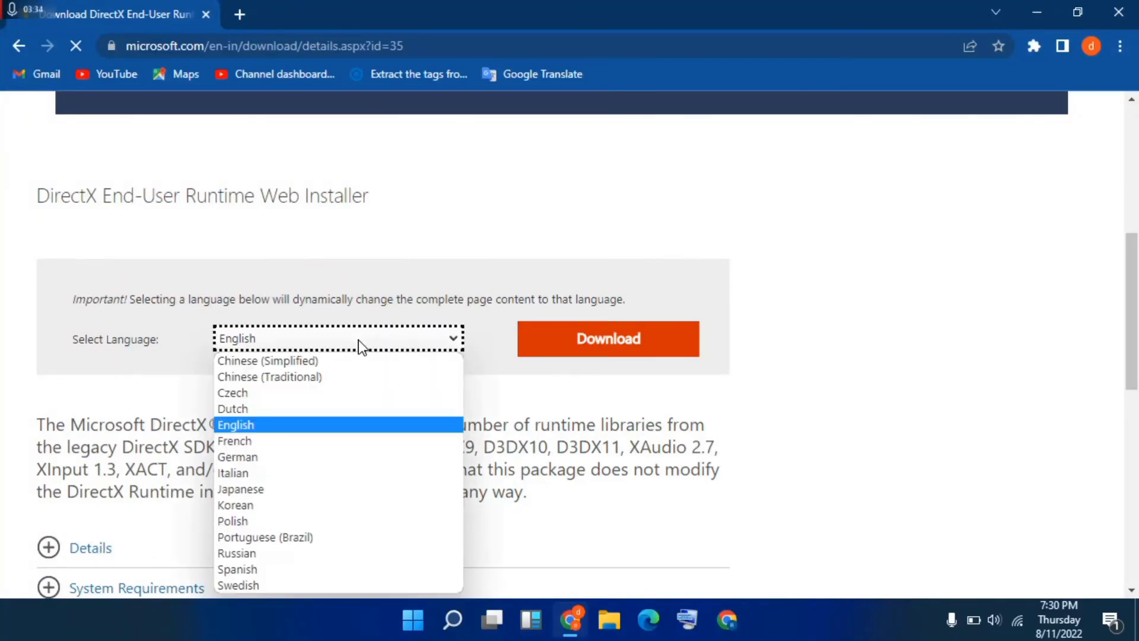
{"action": "left_click", "coordinate": [285, 426]}
{"action": "left_click", "coordinate": [544, 356]}
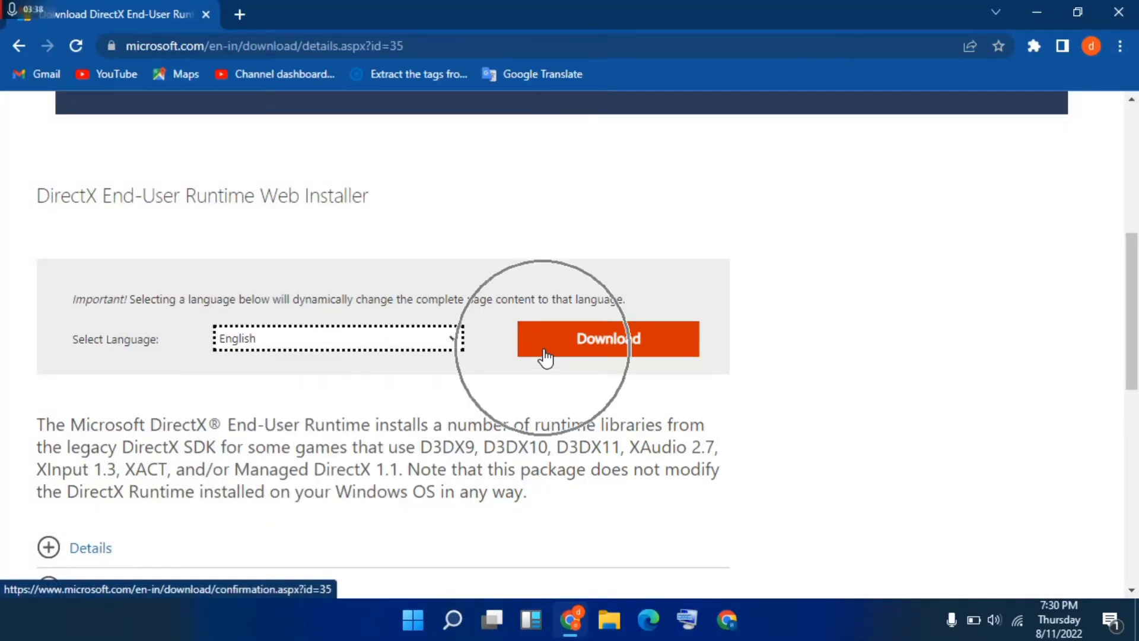